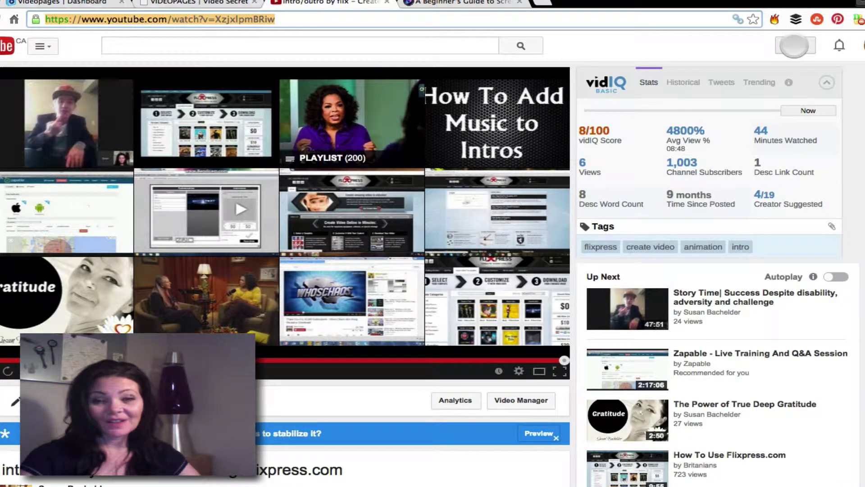
# - Go to the YouTube upload page at youtube.com/upload
pyautogui.click(795, 45)
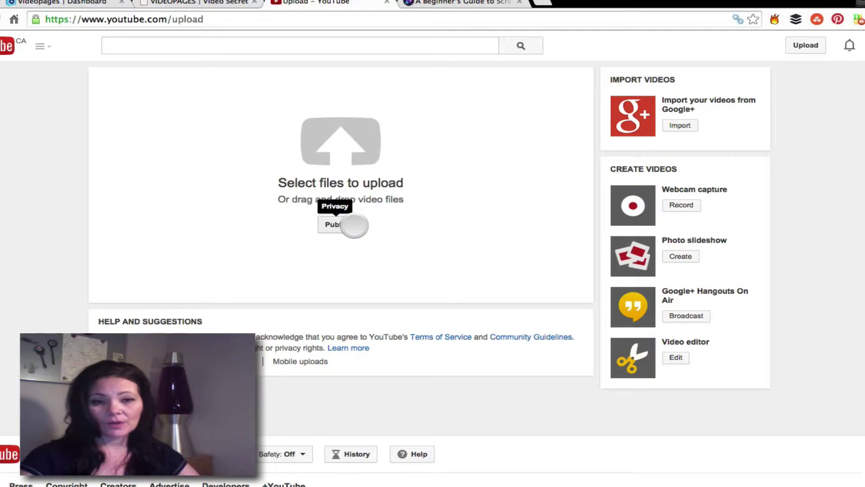
pyautogui.click(355, 225)
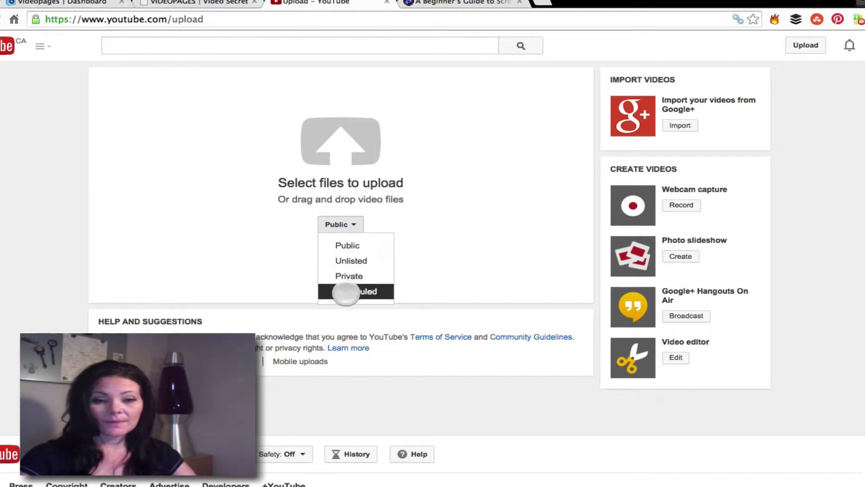
pyautogui.click(466, 201)
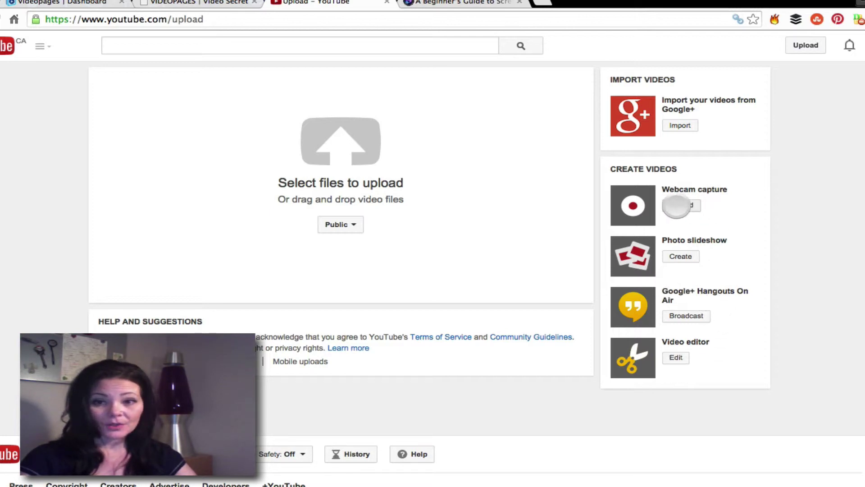
# - Open Webcam capture and start recording, switching the preview to the webcam feed
pyautogui.click(677, 206)
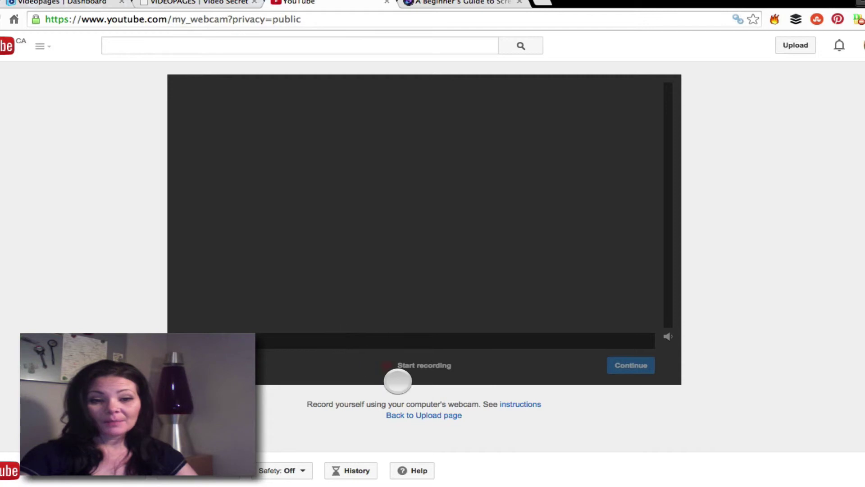
pyautogui.click(413, 368)
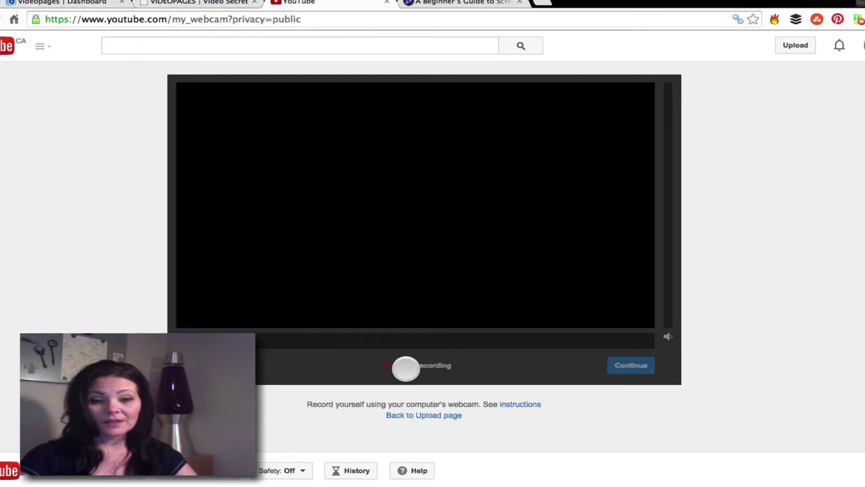